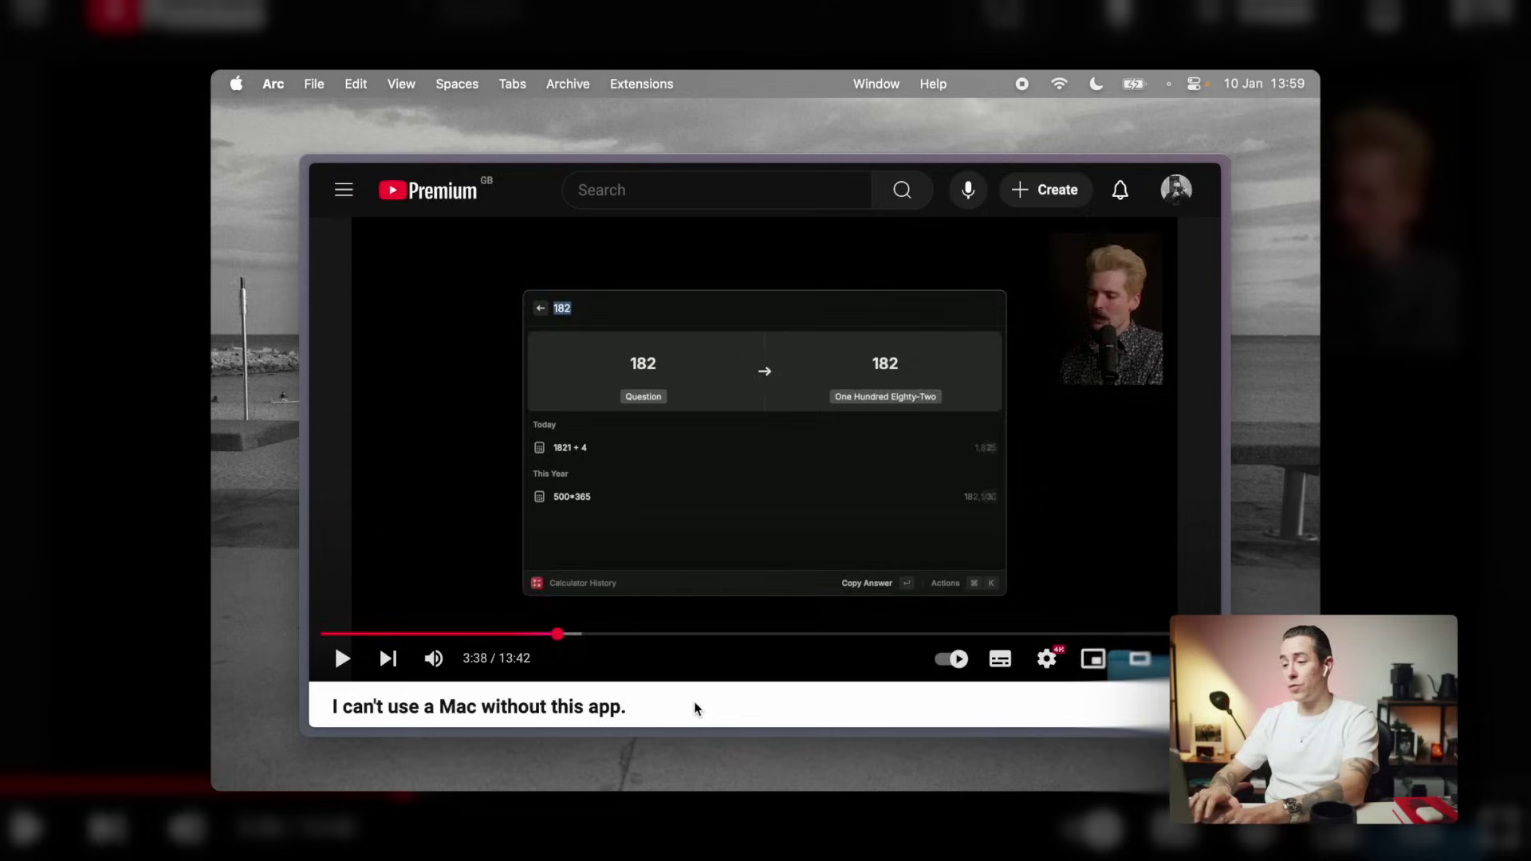
Move the Raycast launcher higher, then convert 75F to Celsius and 50$ to euros.
key(alt+space)
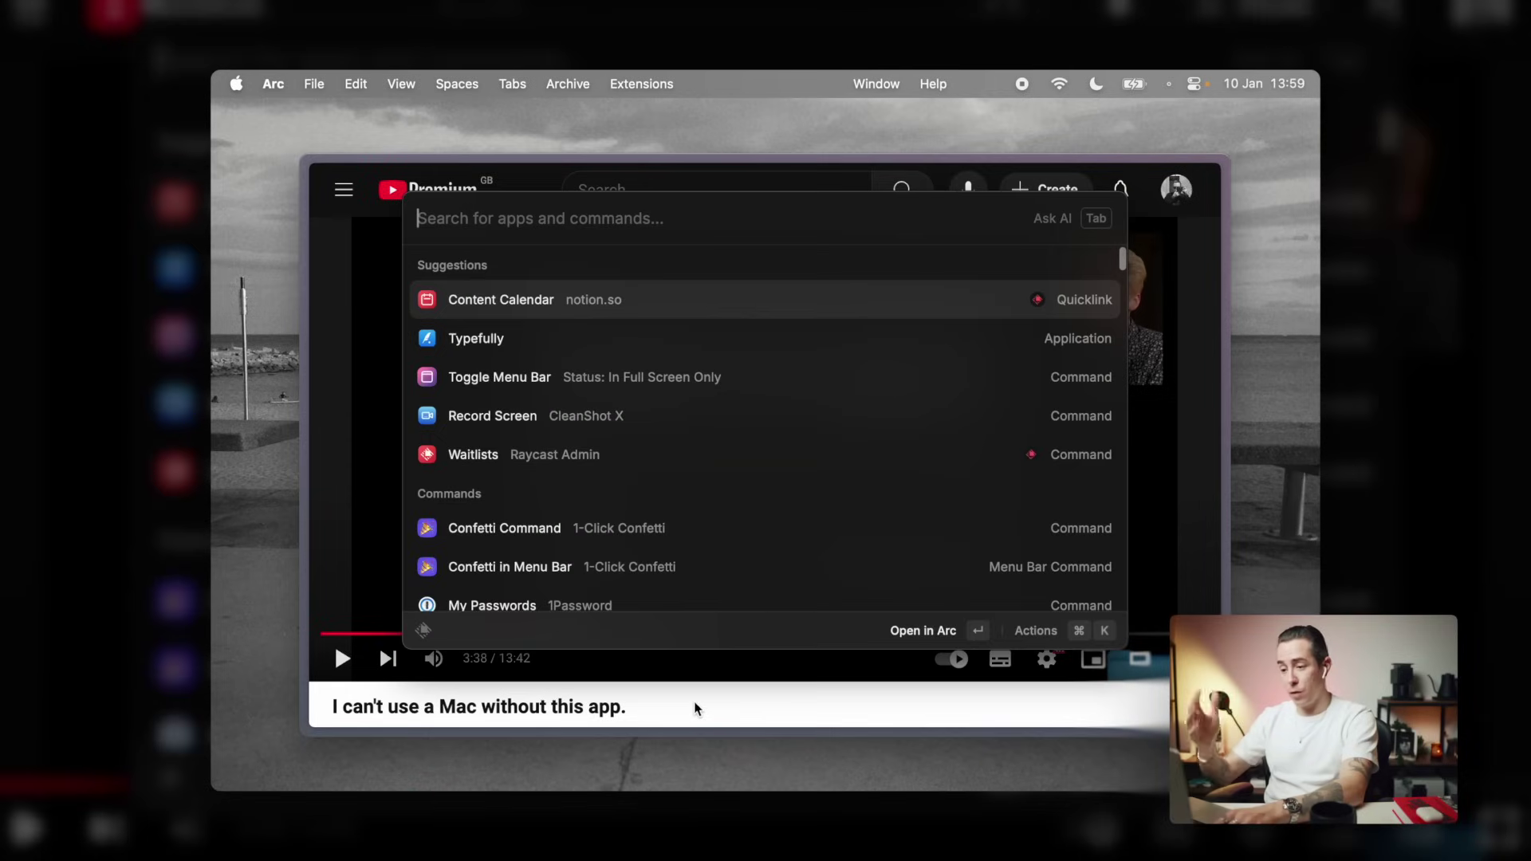
drag(811, 213, 824, 137)
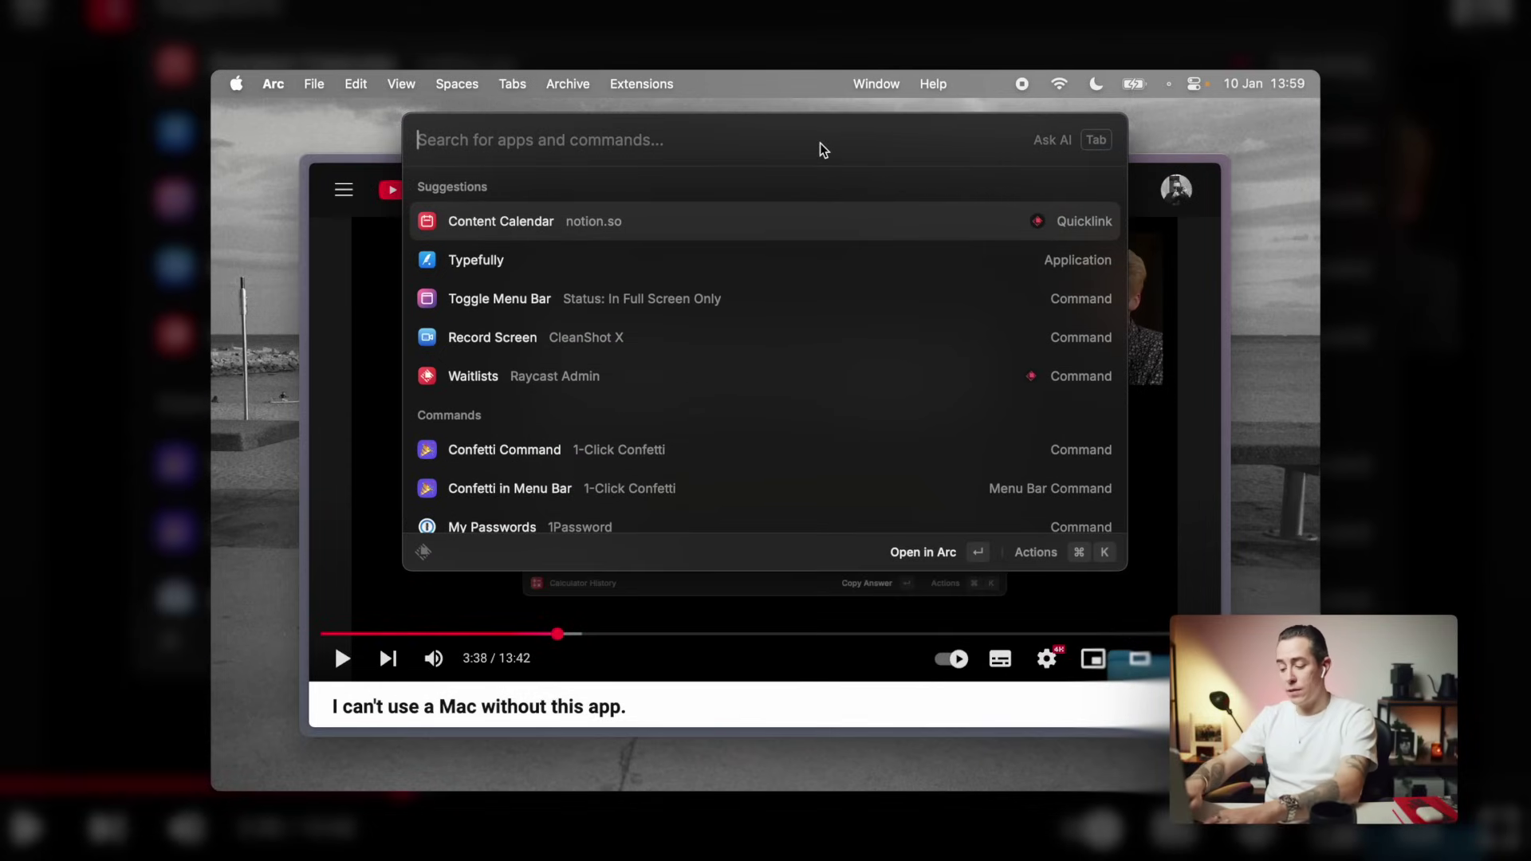
text(75F)
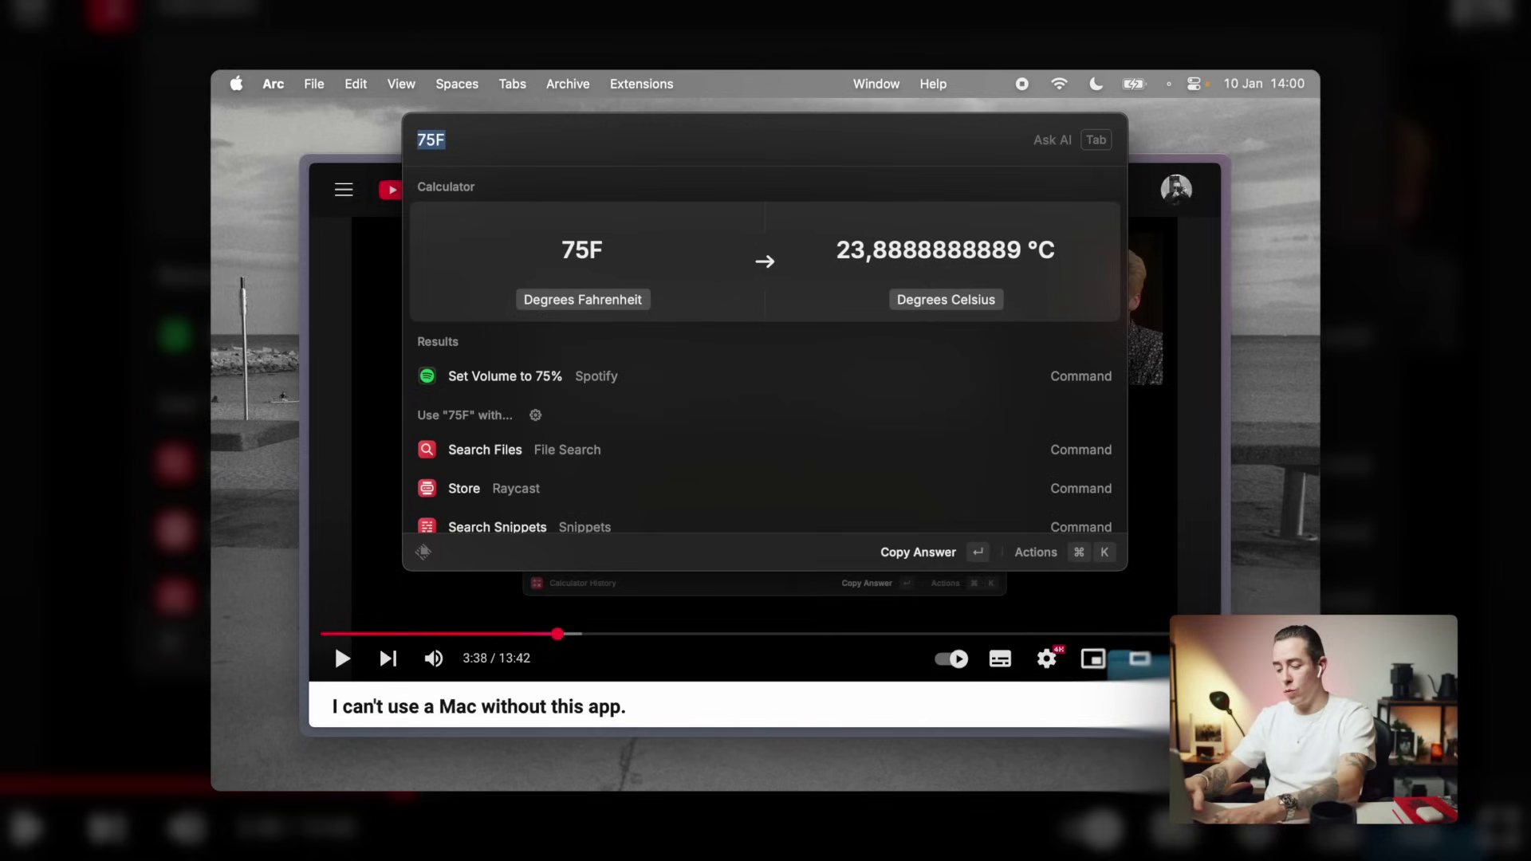
text(50$)
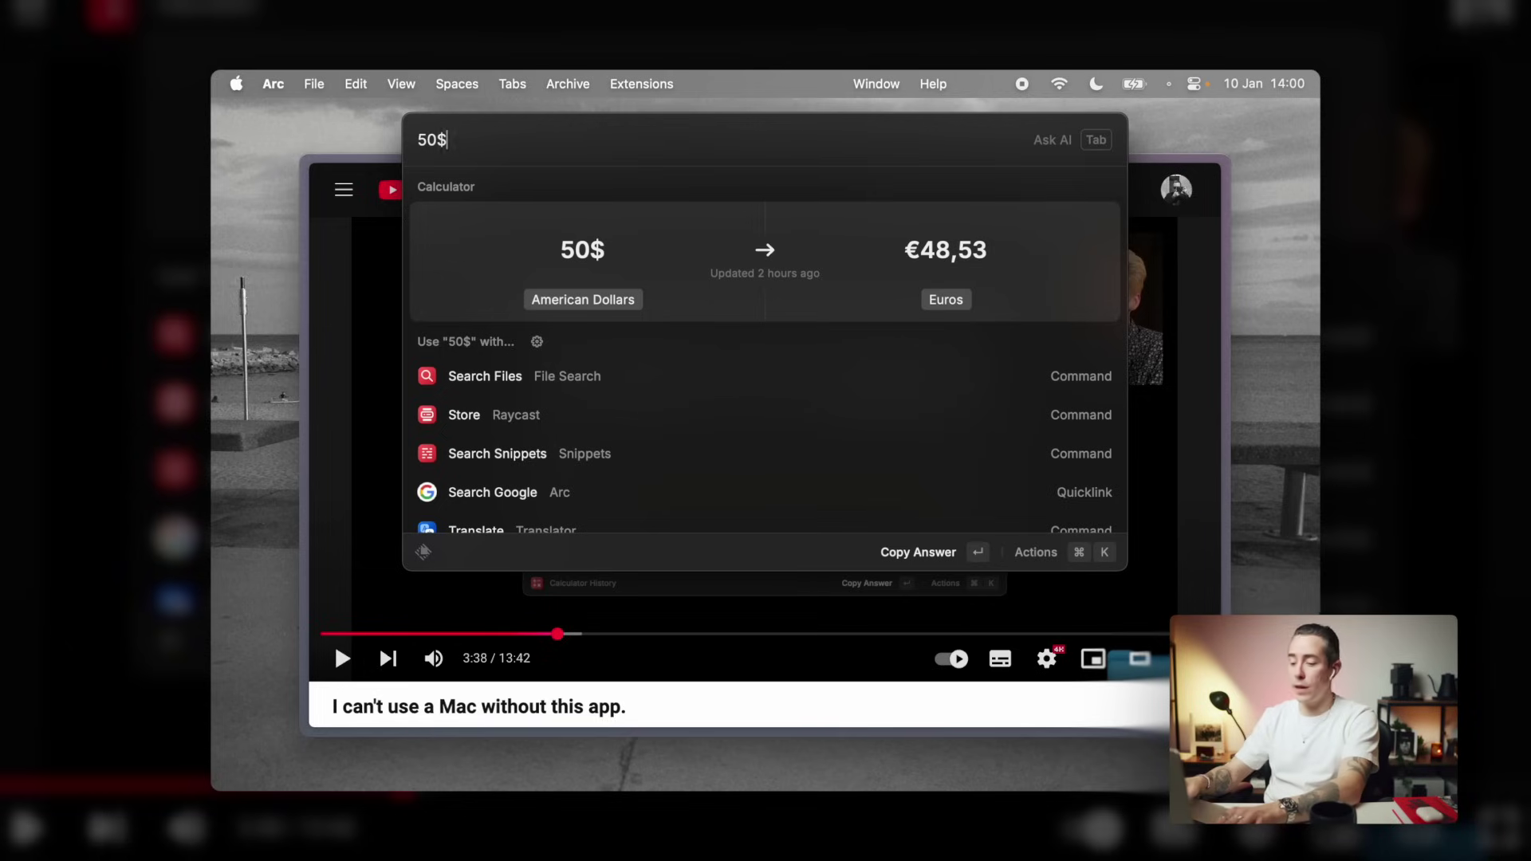
Query the time in San Francisco plus 7 hours.
key(BackSpace)
text(time in sf)
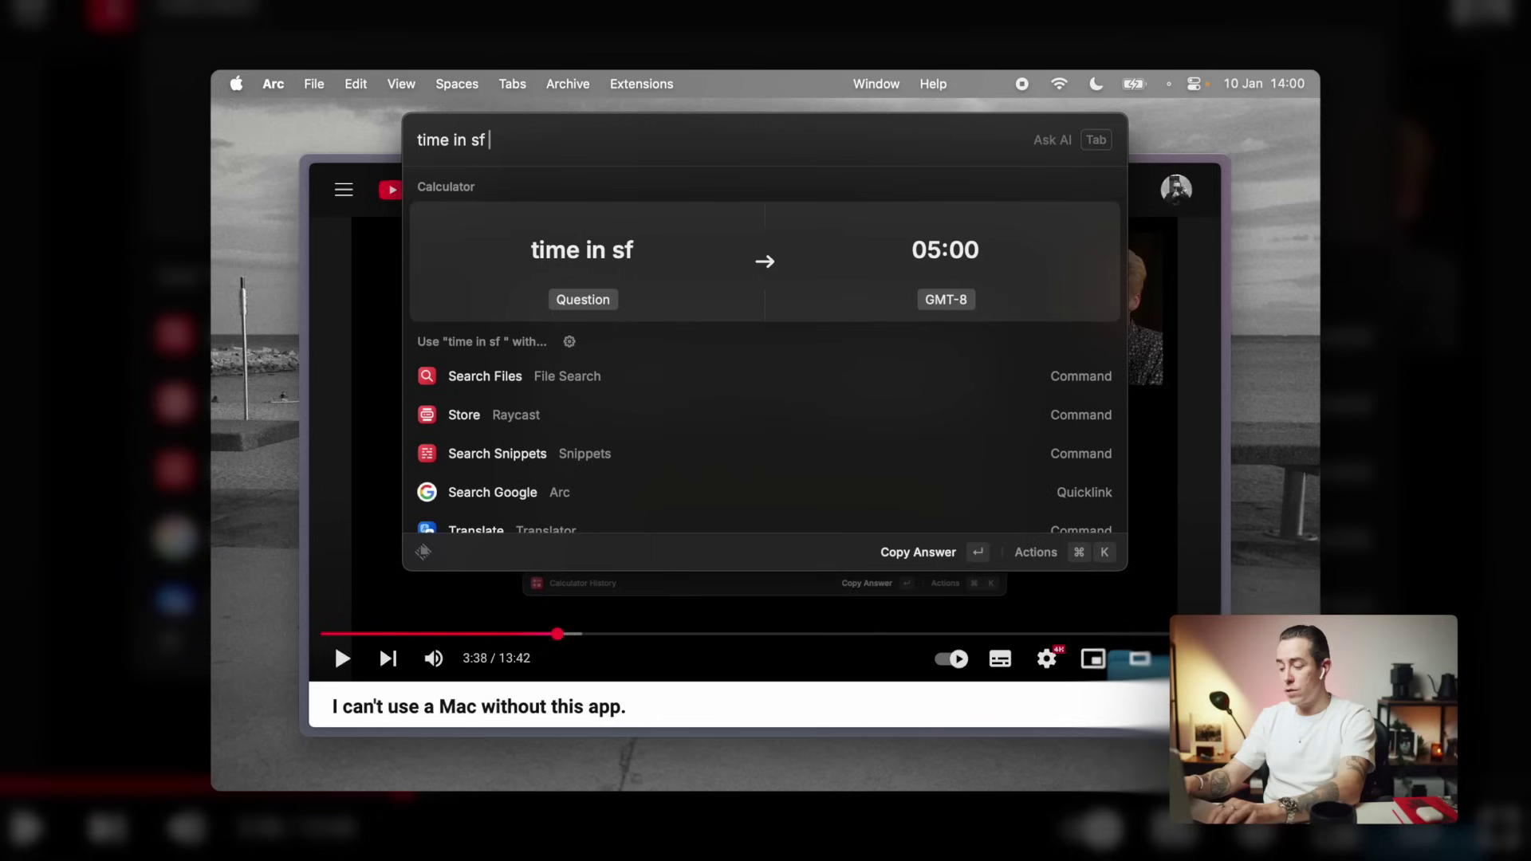
text(+ 7 )
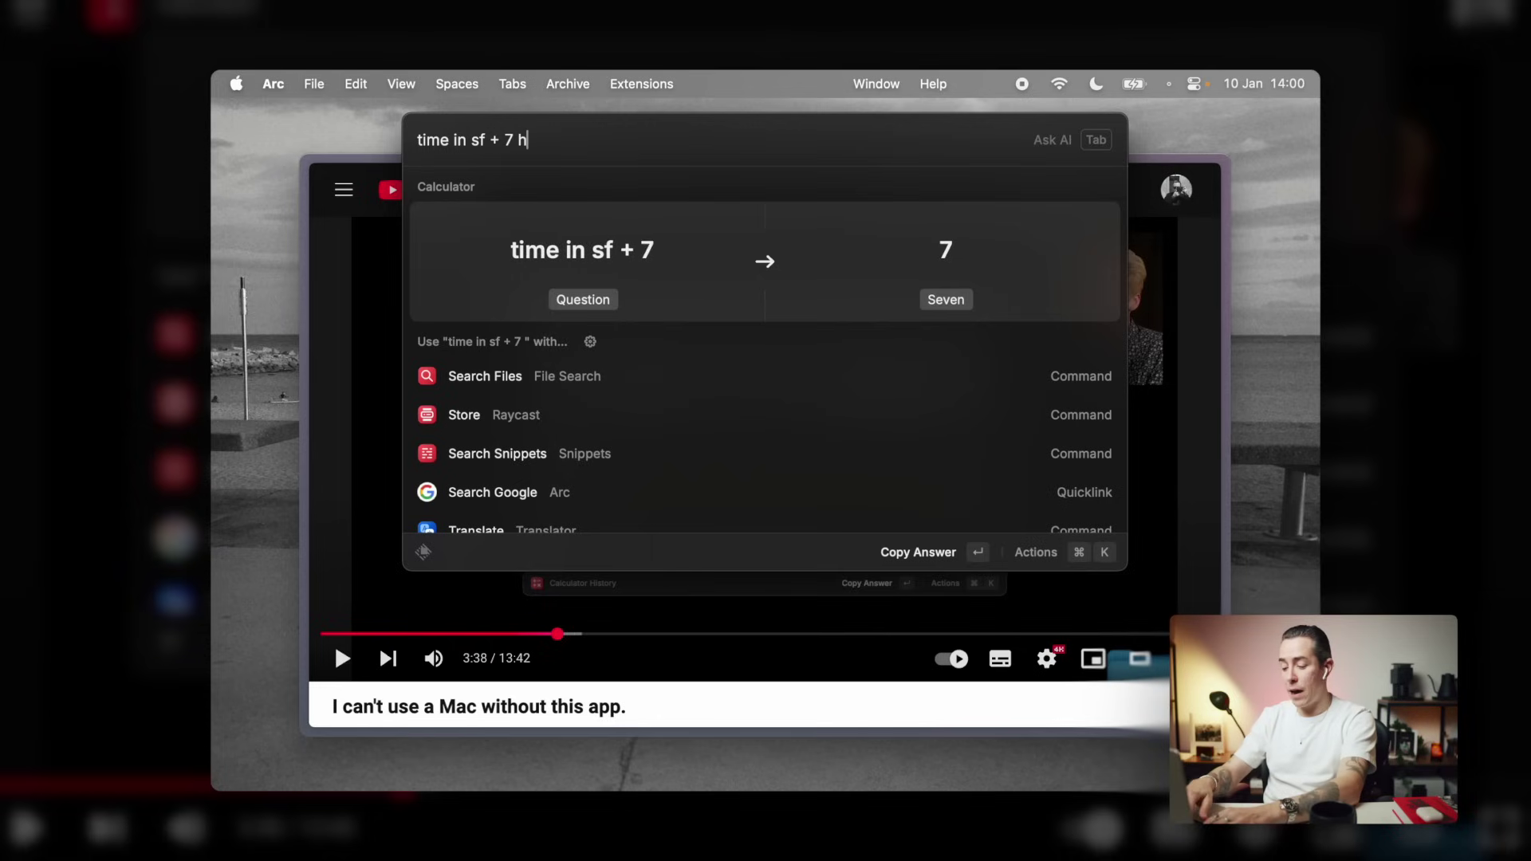
text(hours)
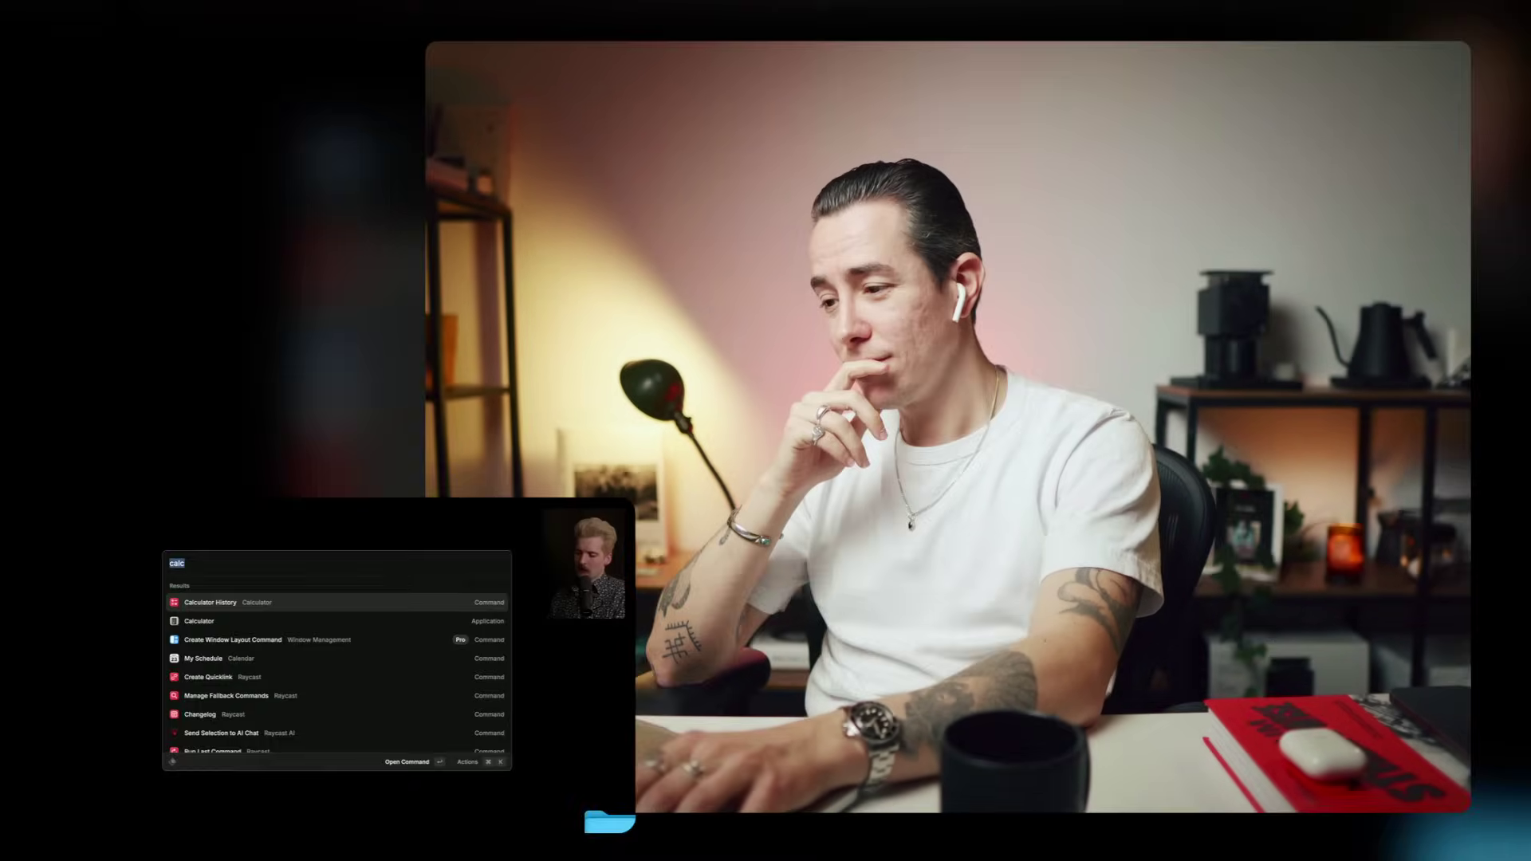
Snap the Twitch window to the left half of the screen.
click(233, 639)
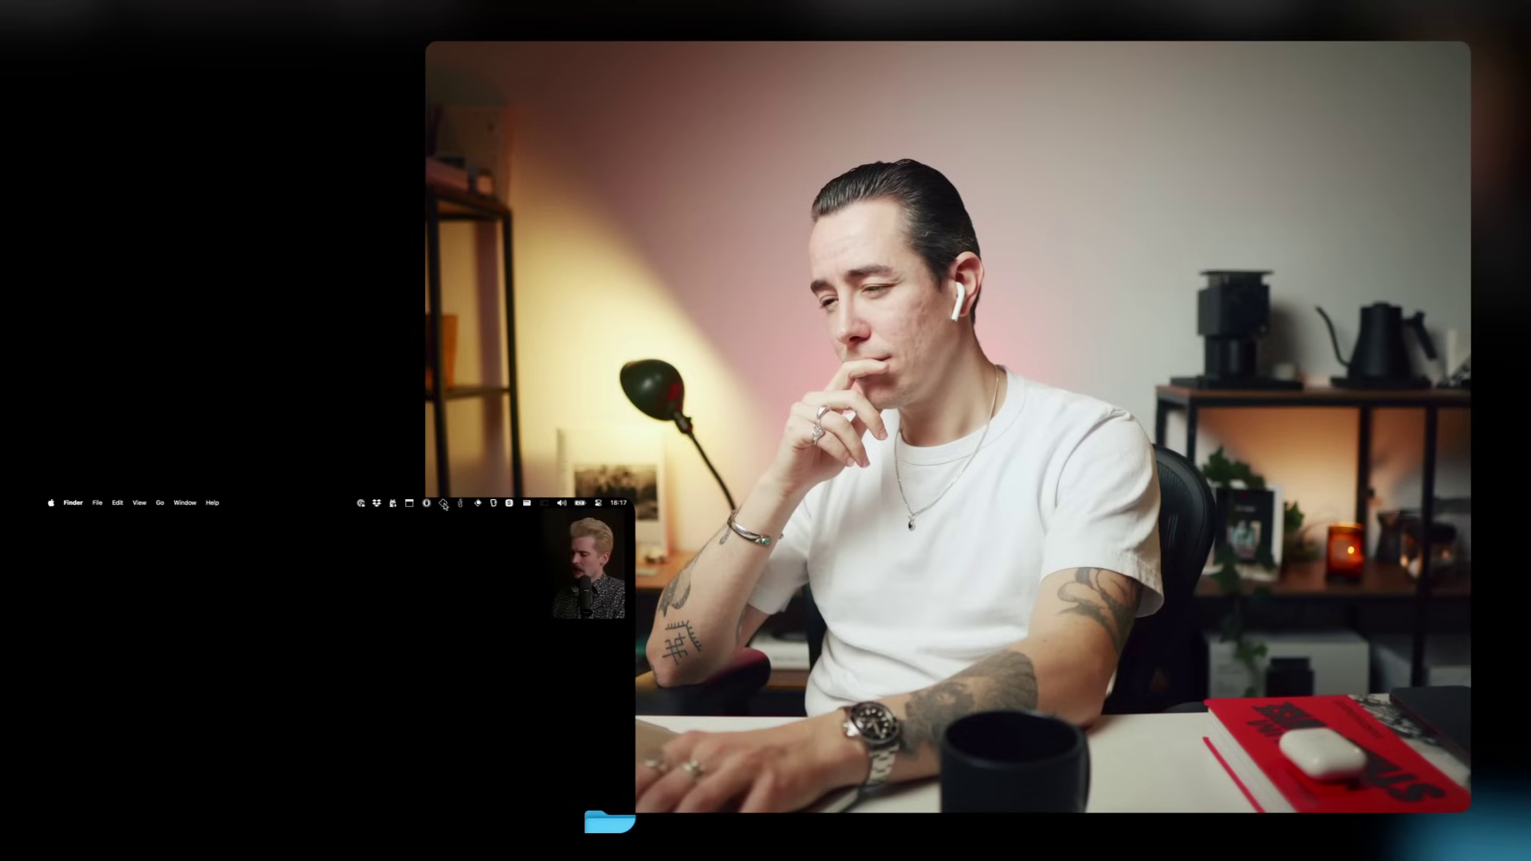
click(528, 504)
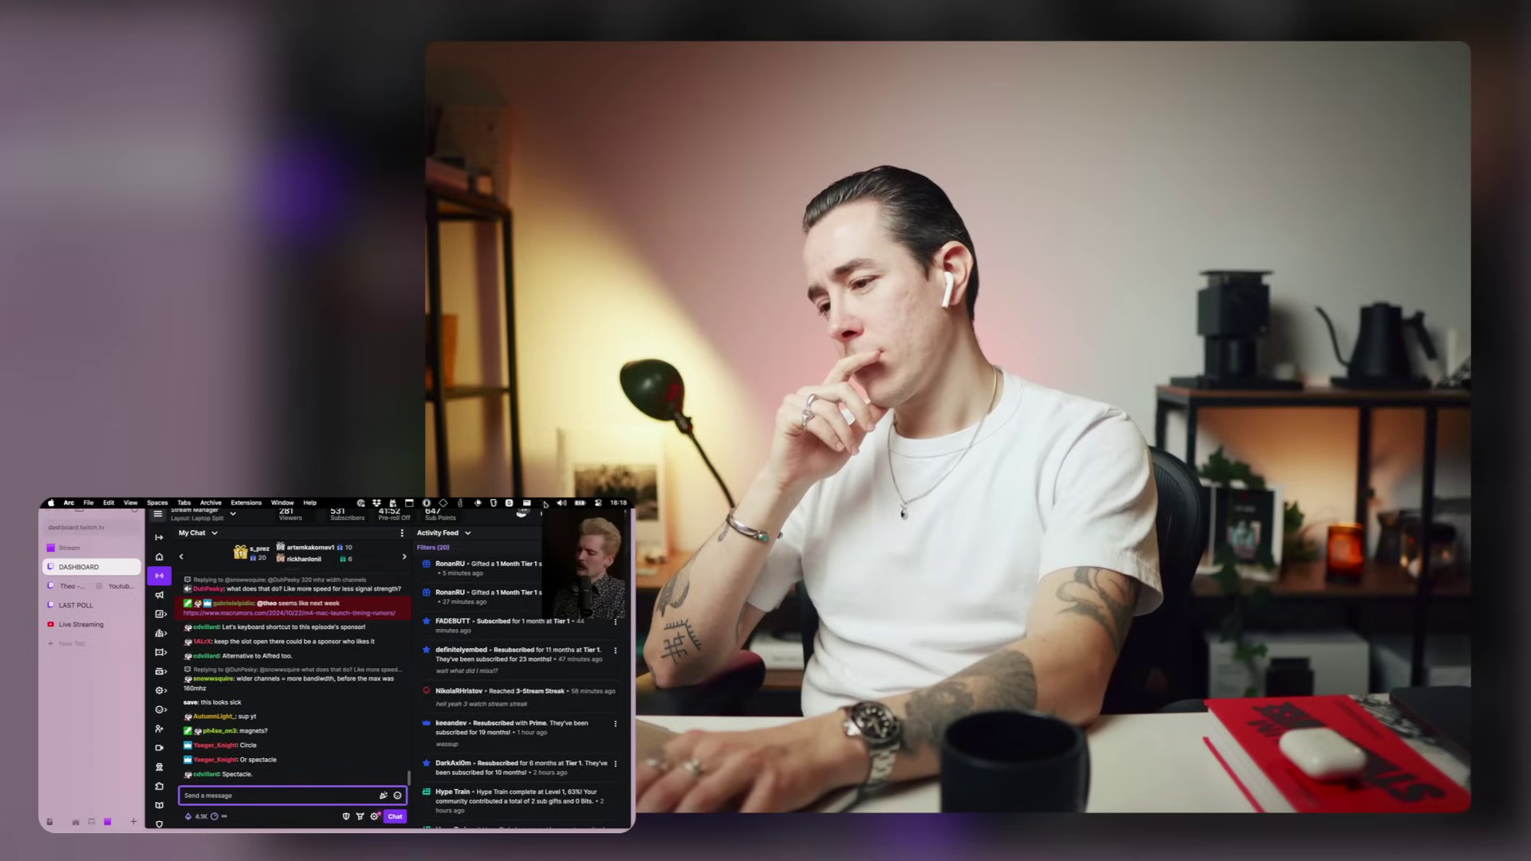
key(ctrl+alt+Left)
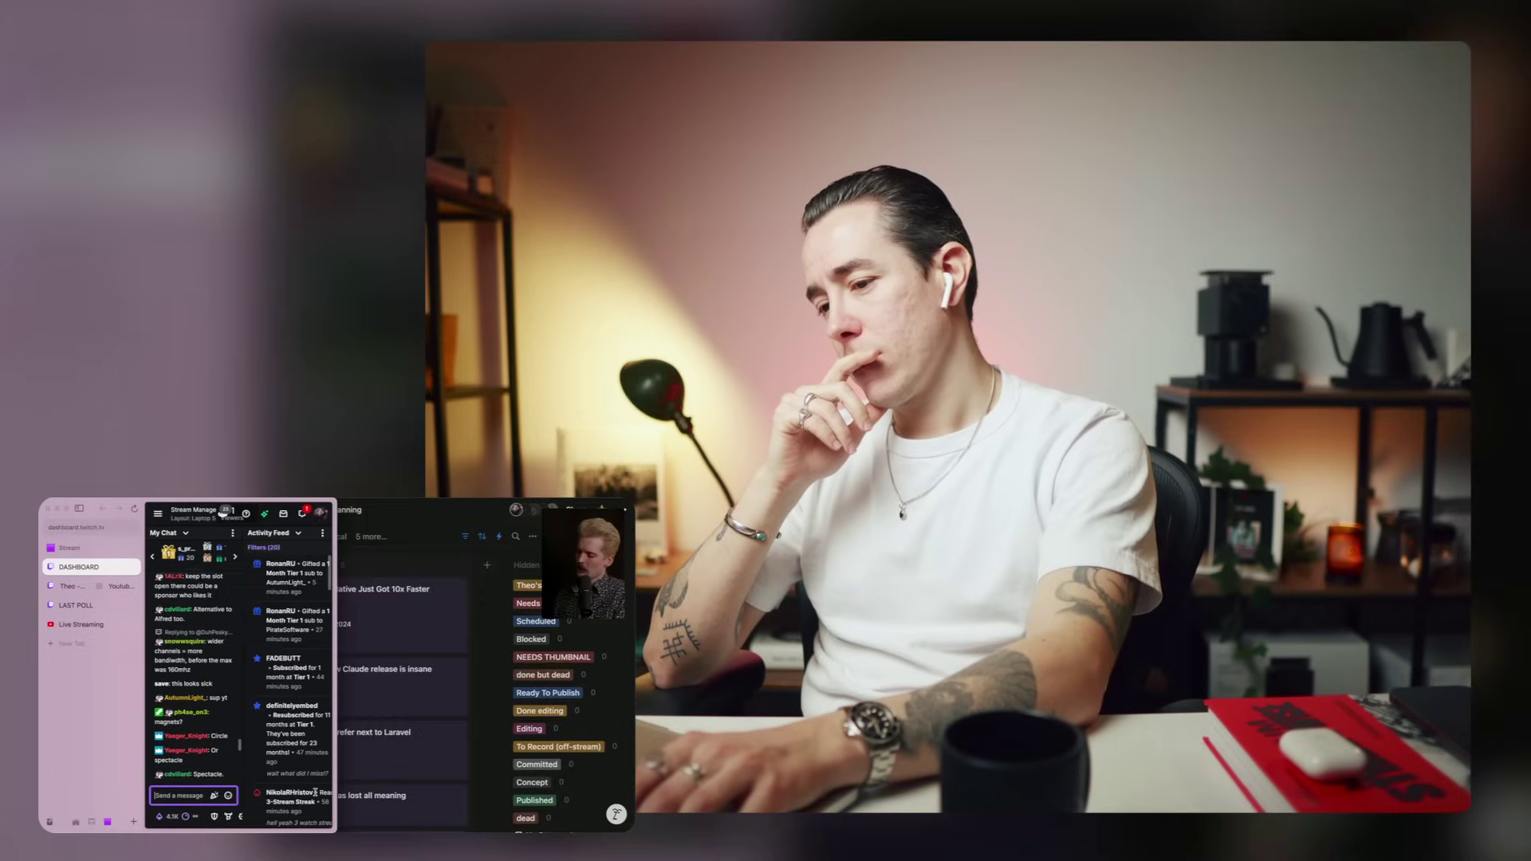
key(super+Tab)
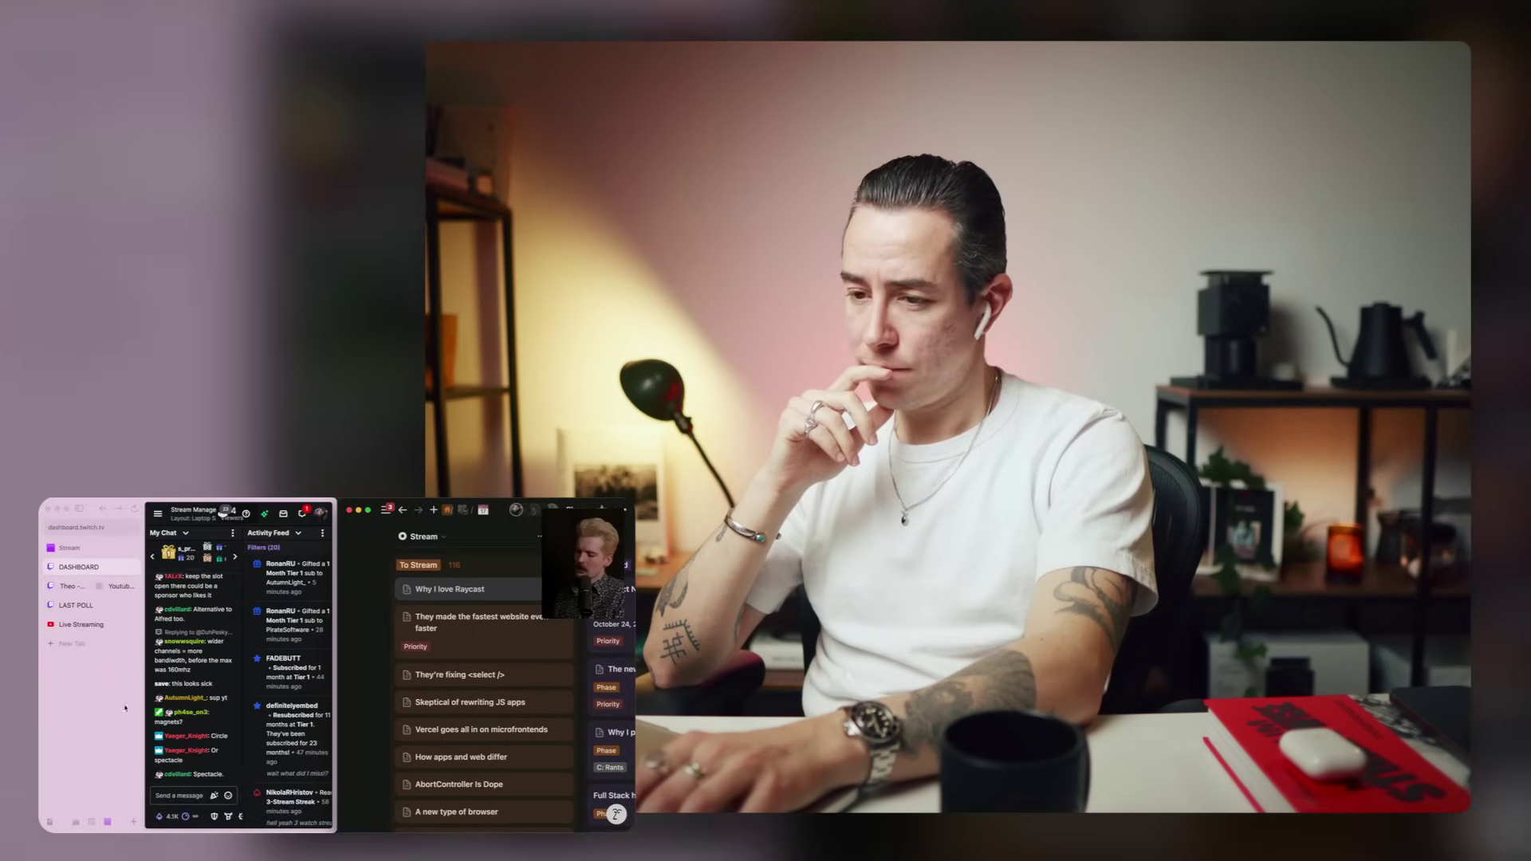
Maximize the Twitch window to full screen and reopen Raycast over Arc.
key(ctrl+alt+Return)
key(super+Tab)
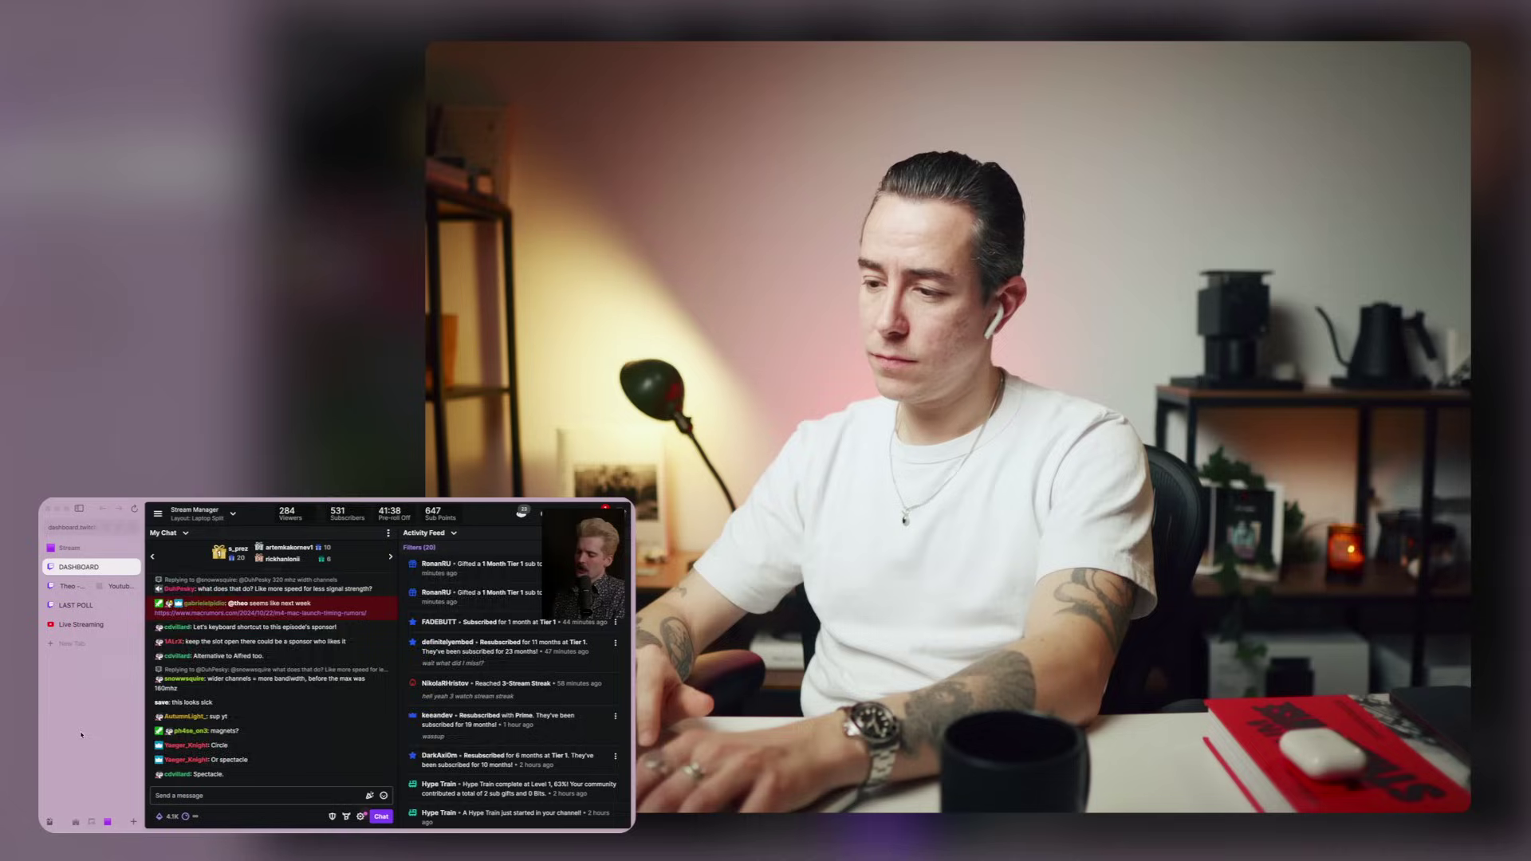
key(alt+space)
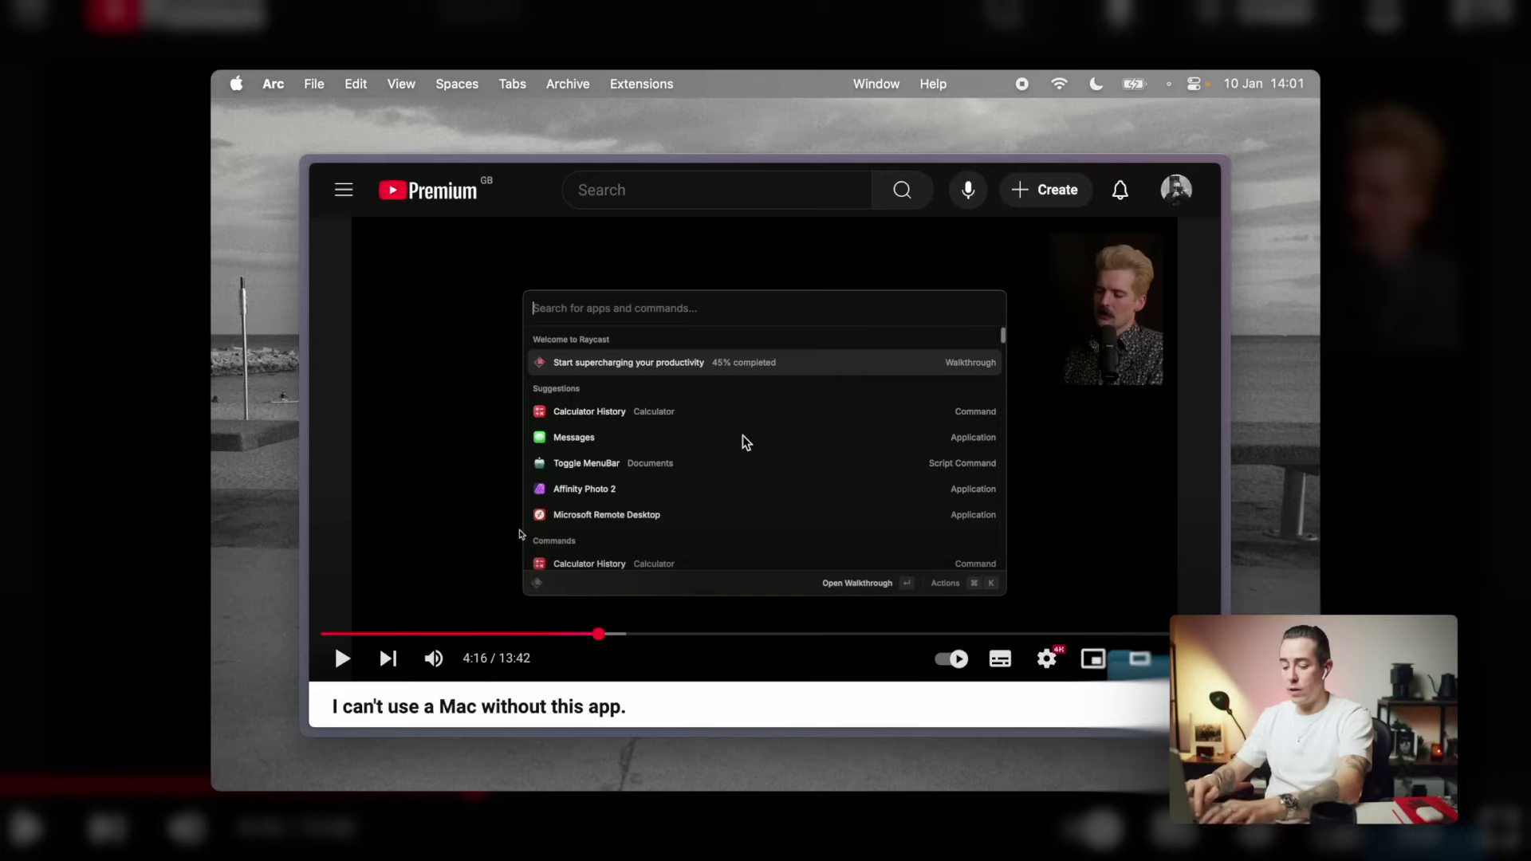
key(alt+space)
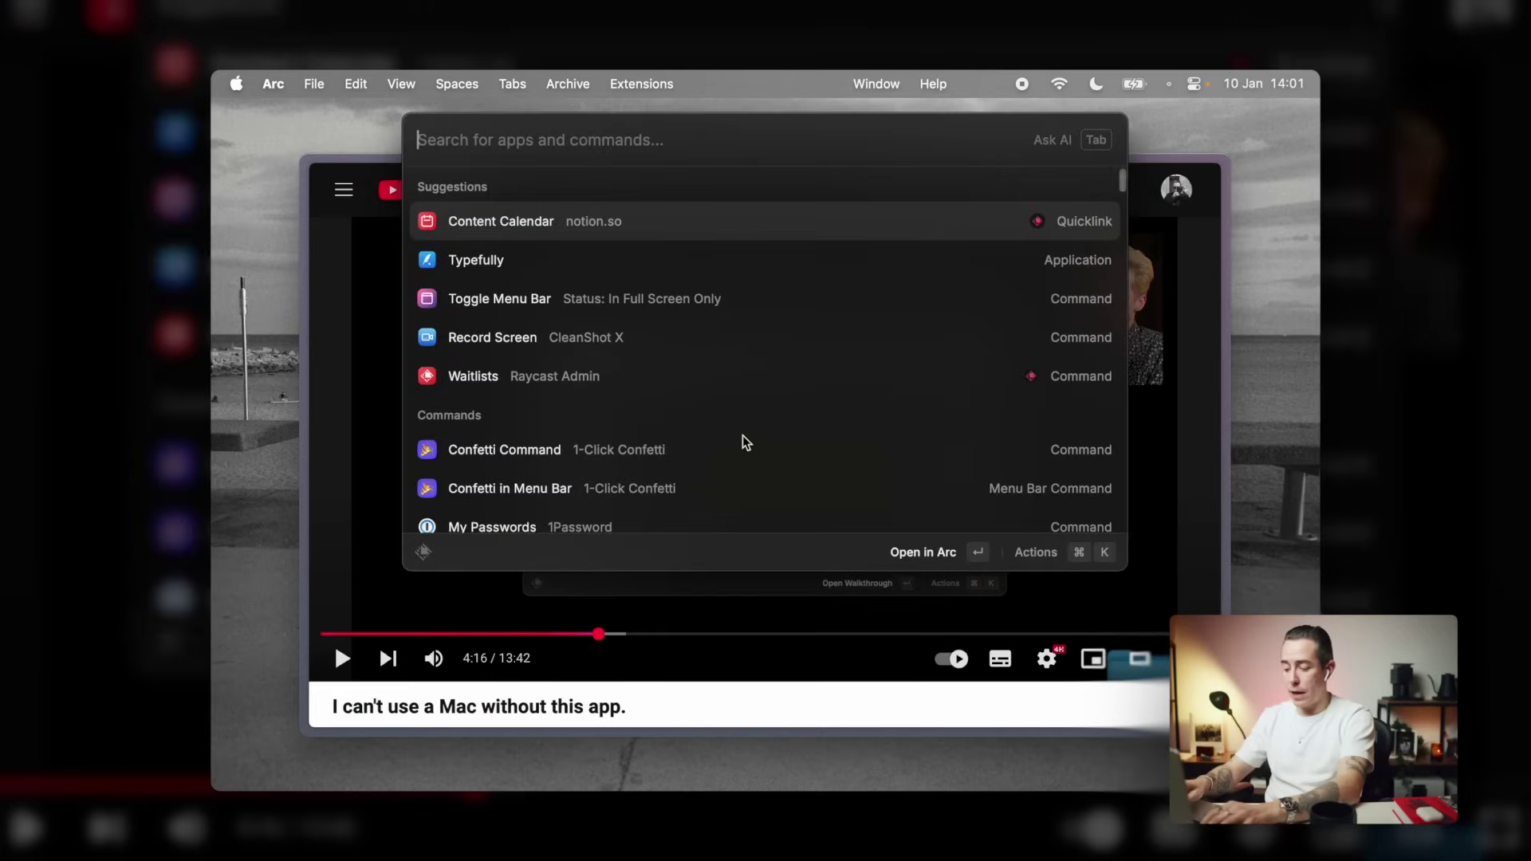
Look up the left-half and right-half window snapping commands.
text(left)
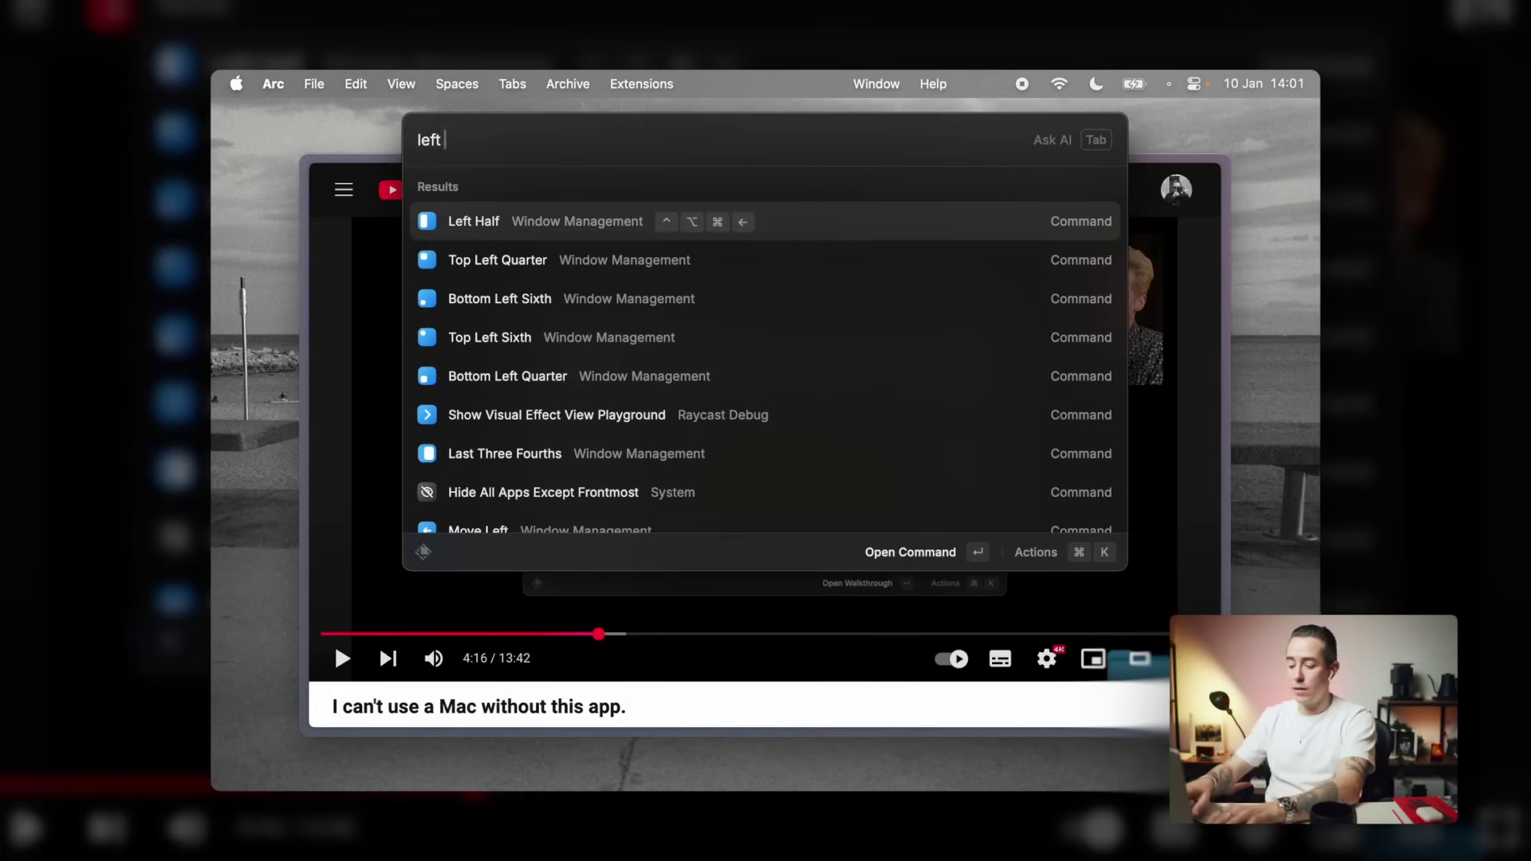
text(ight ha)
key(super+a)
text(right ha)
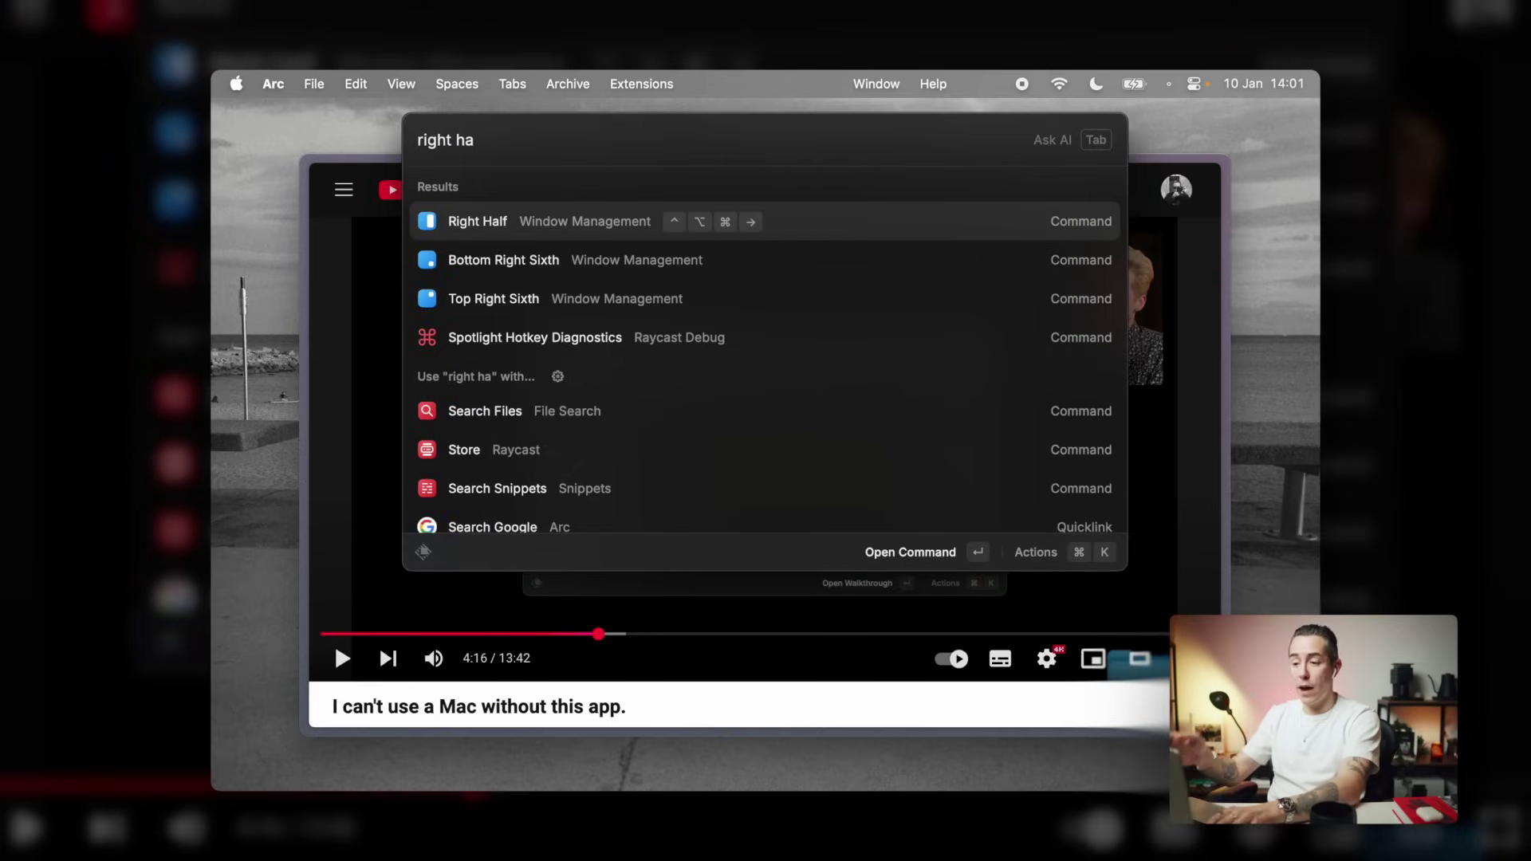
key(super+a)
Look up the fullscreen command, then launch Create Window Layout for the Coding layout.
text(full)
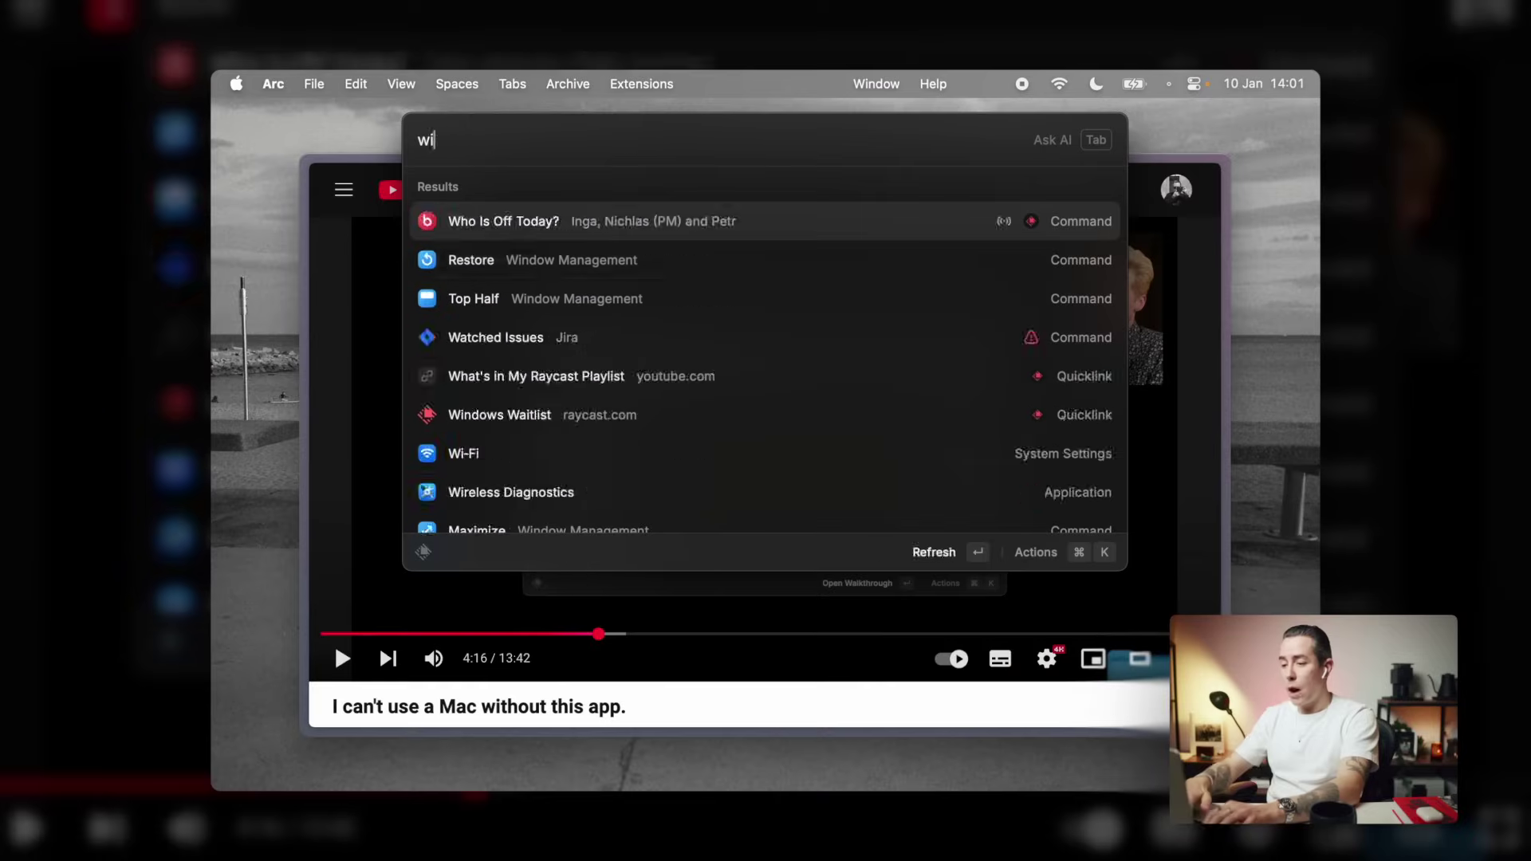
text(ndow la)
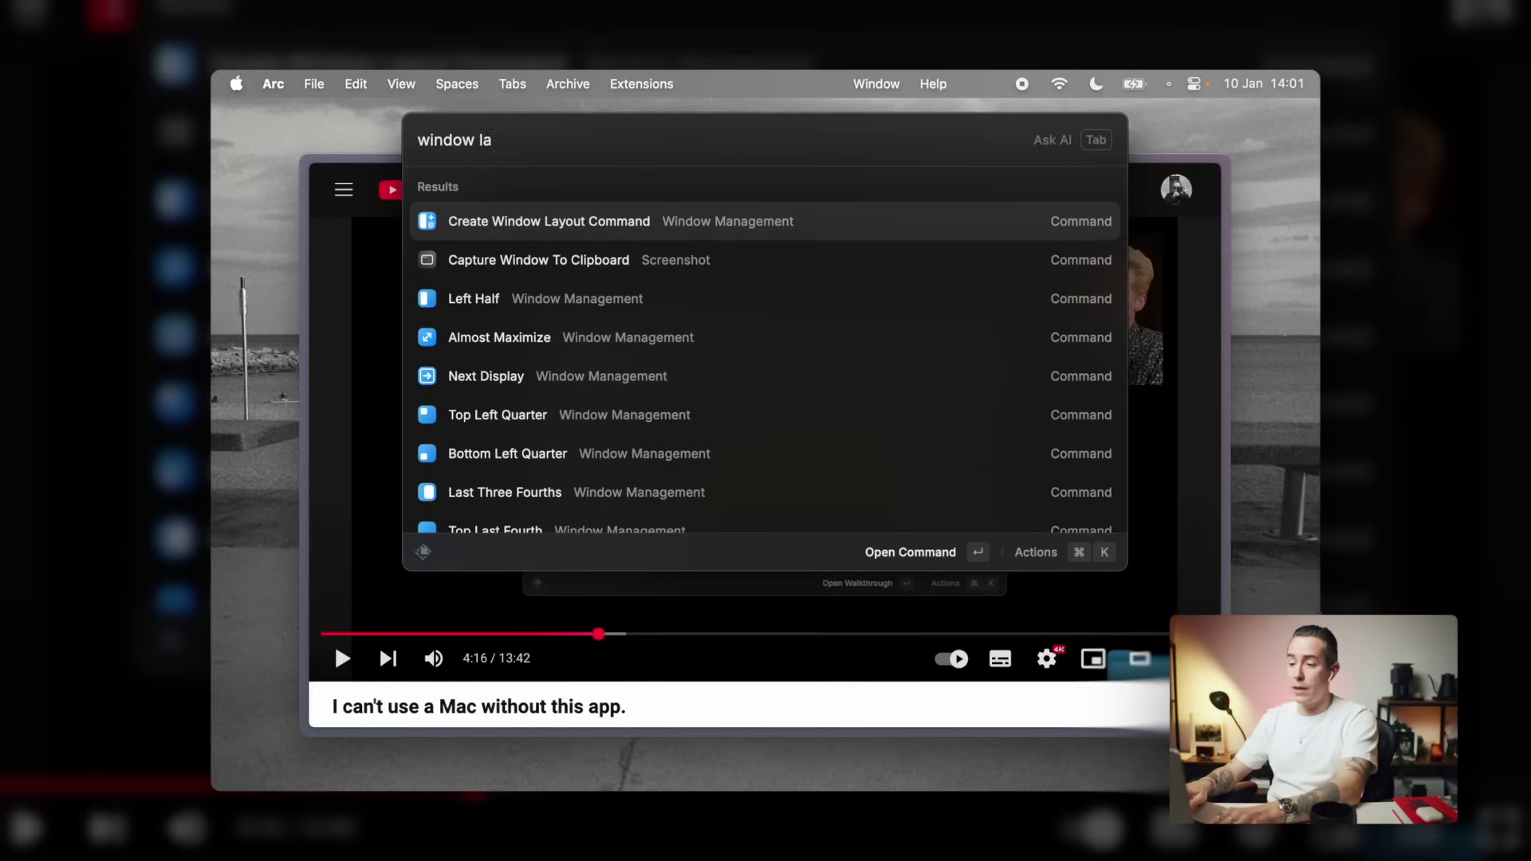
key(Return)
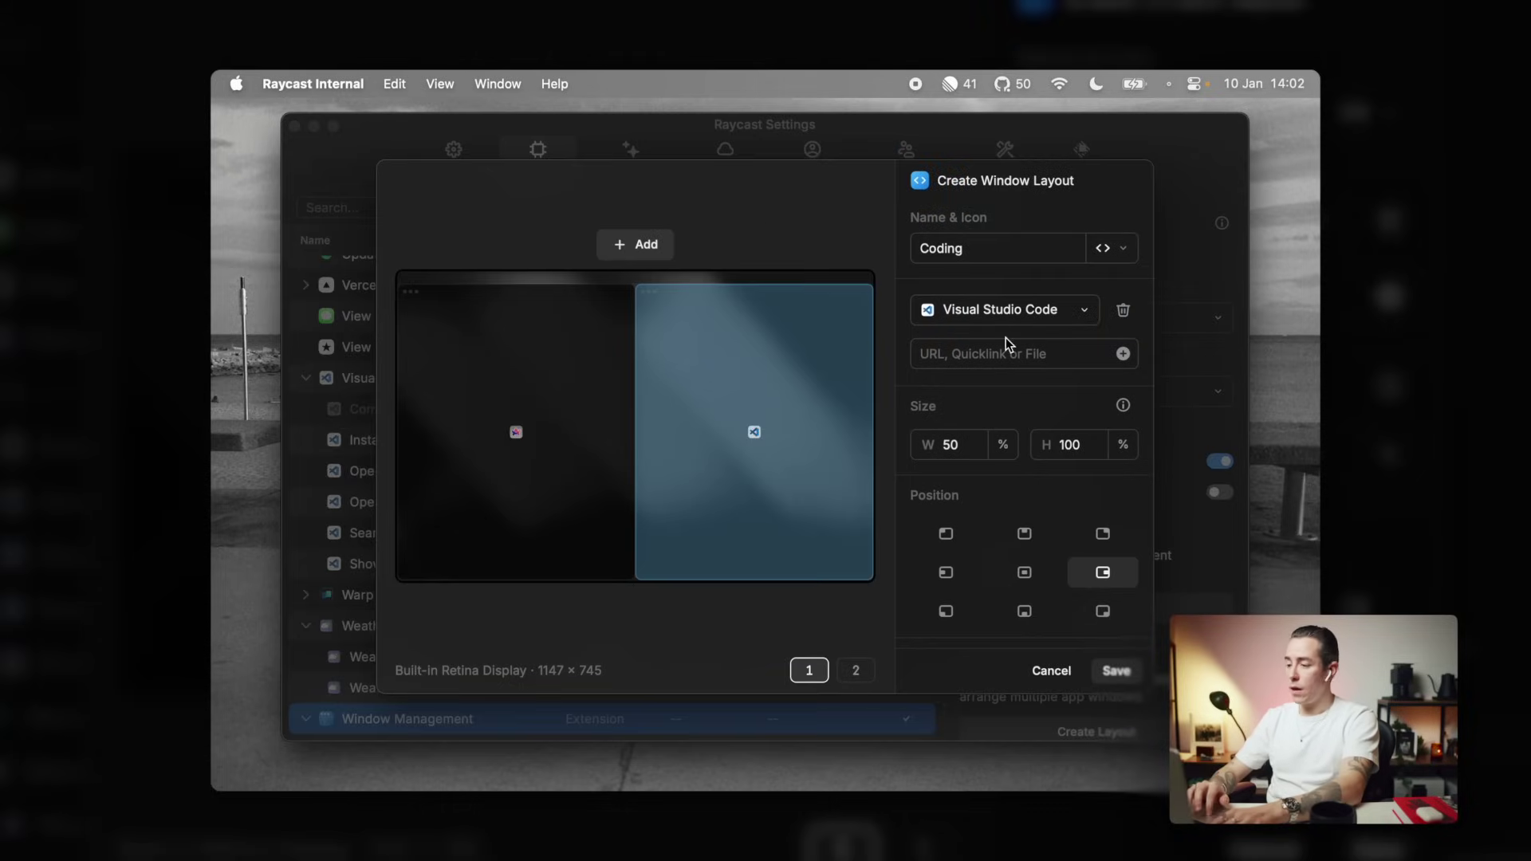
Inspect the Coding layout's Arc left half and Visual Studio Code right half.
click(516, 419)
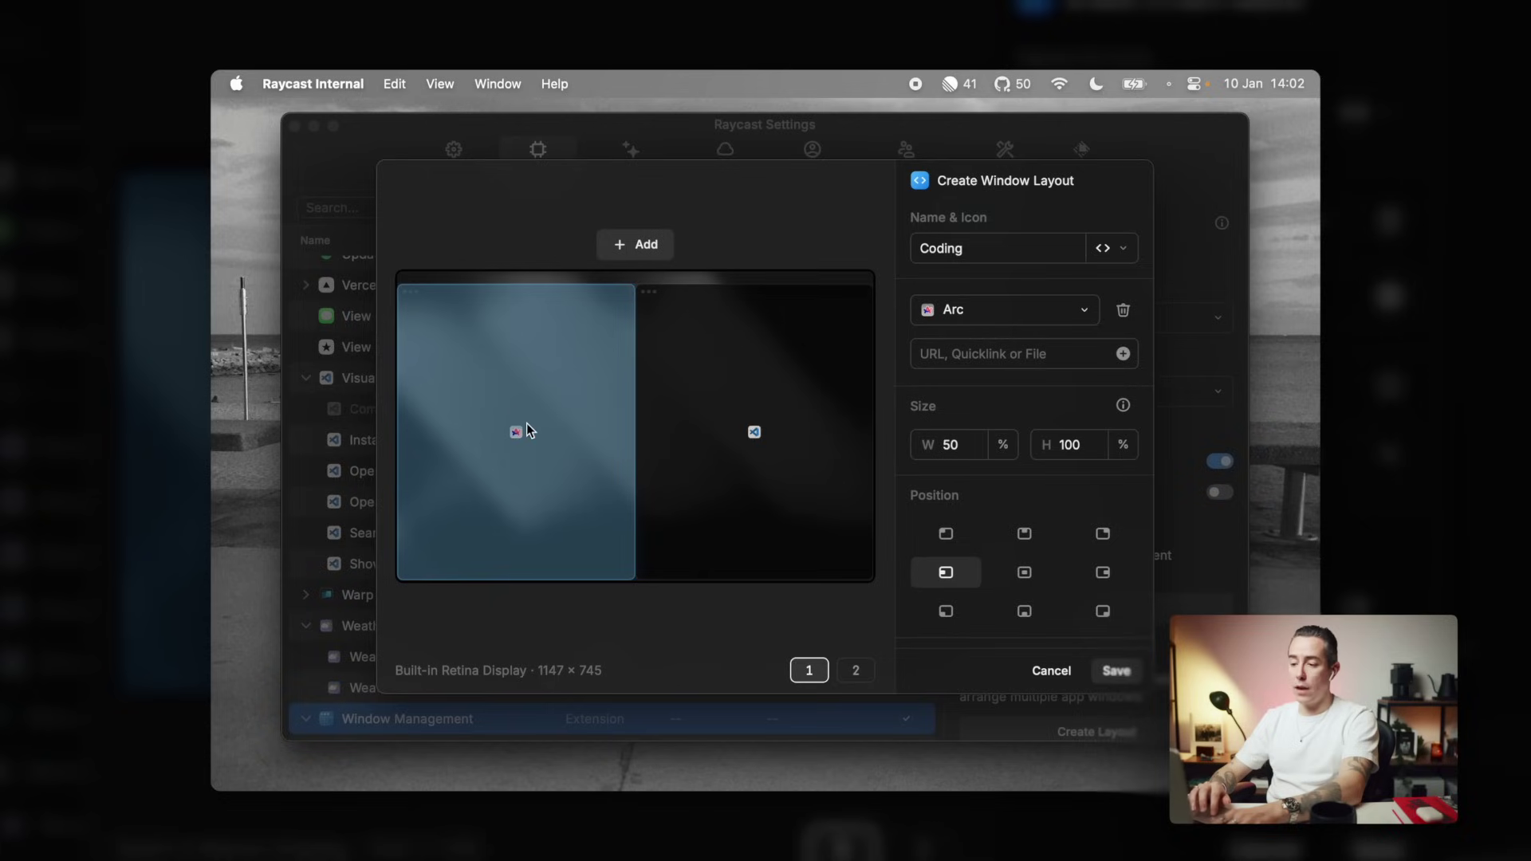
click(719, 414)
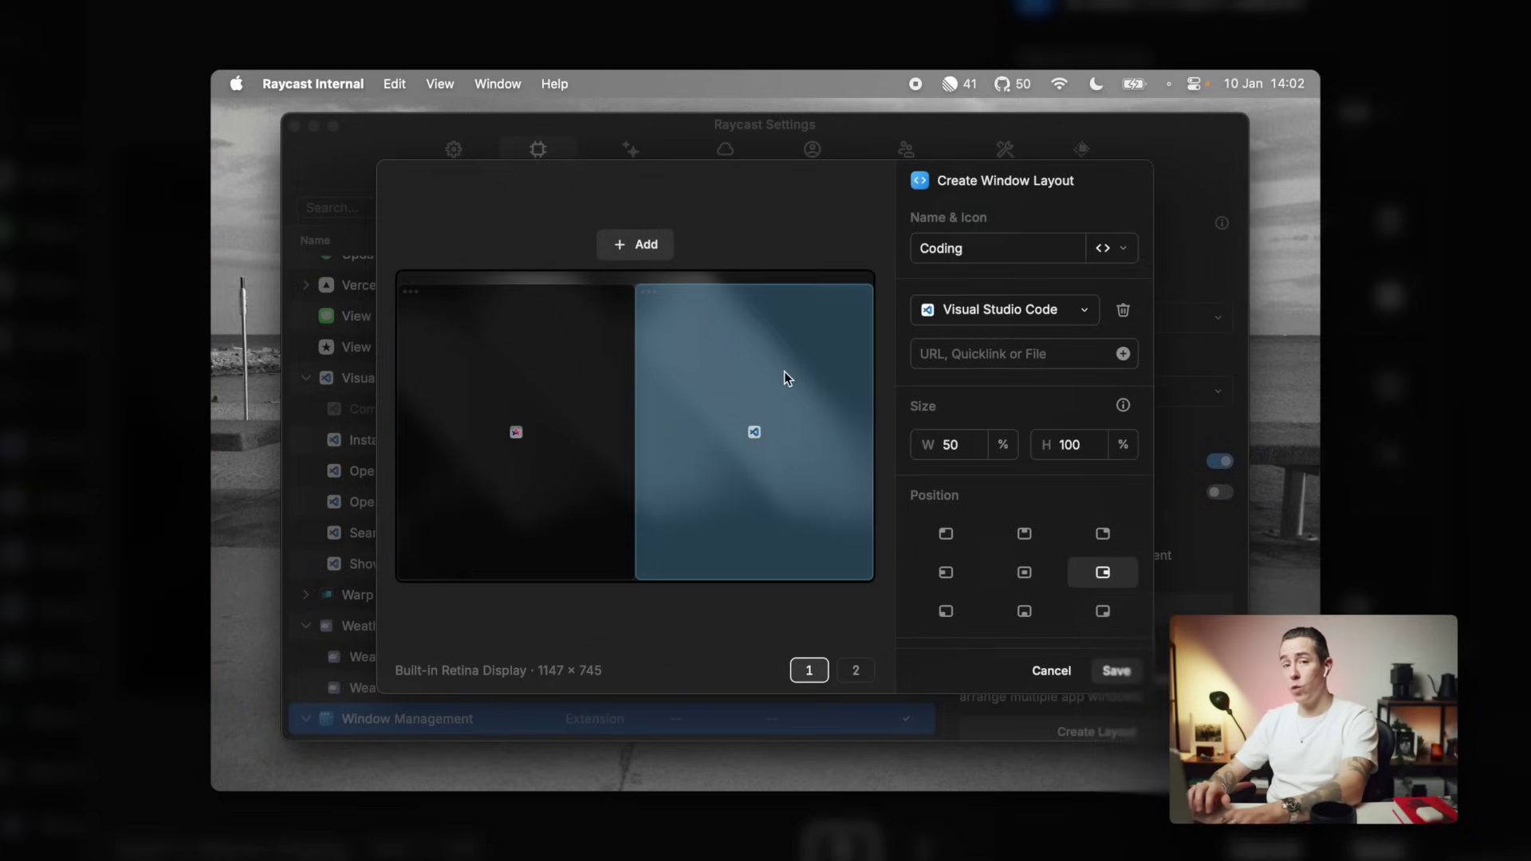
key(Tab)
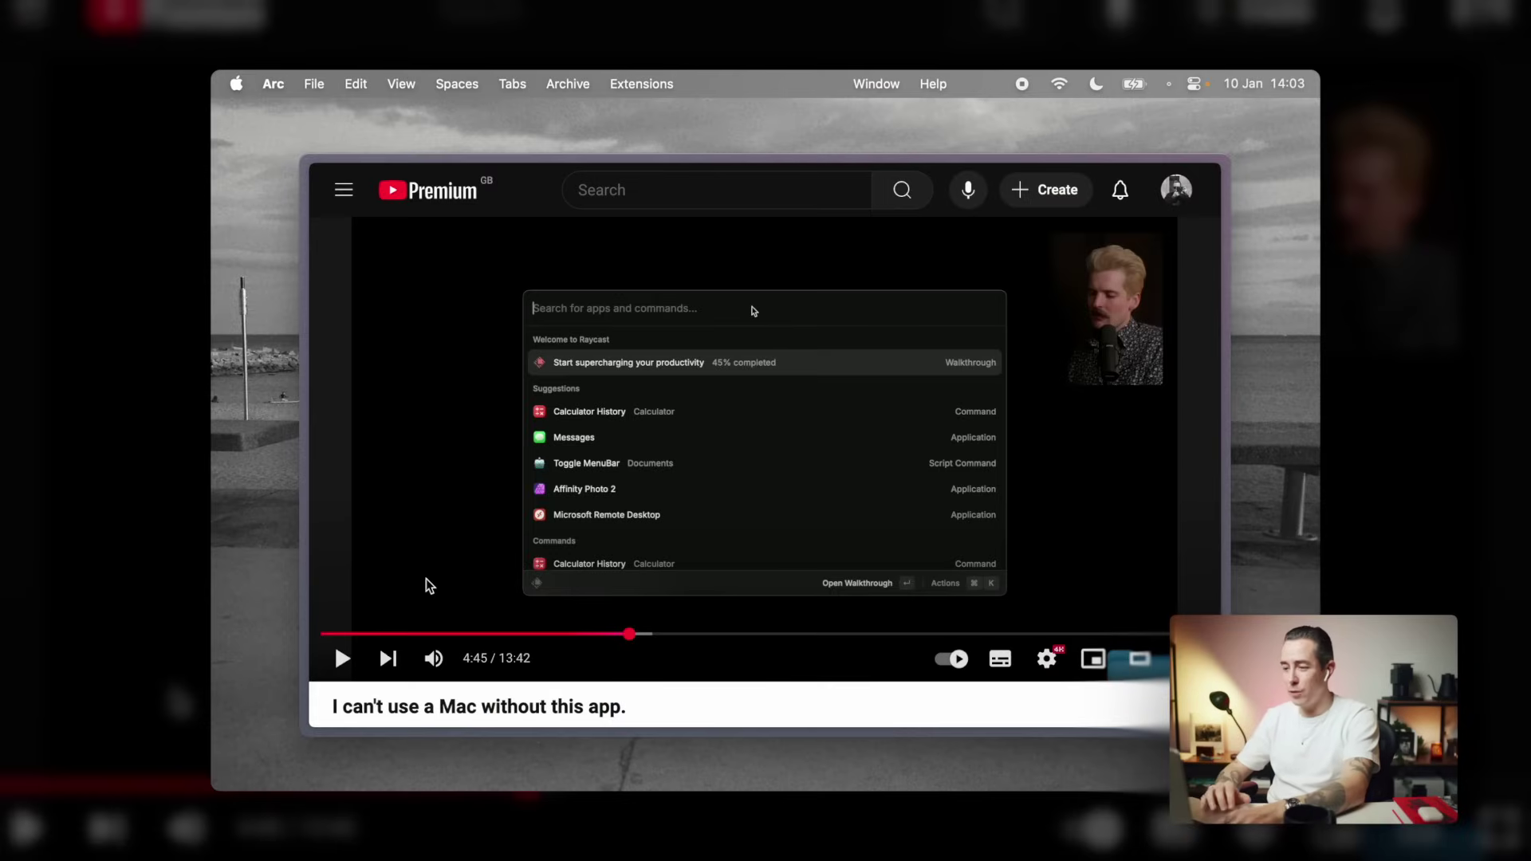
Run Reset Raycast Window Position from the launcher using 'reset'.
key(alt+space)
text(reset)
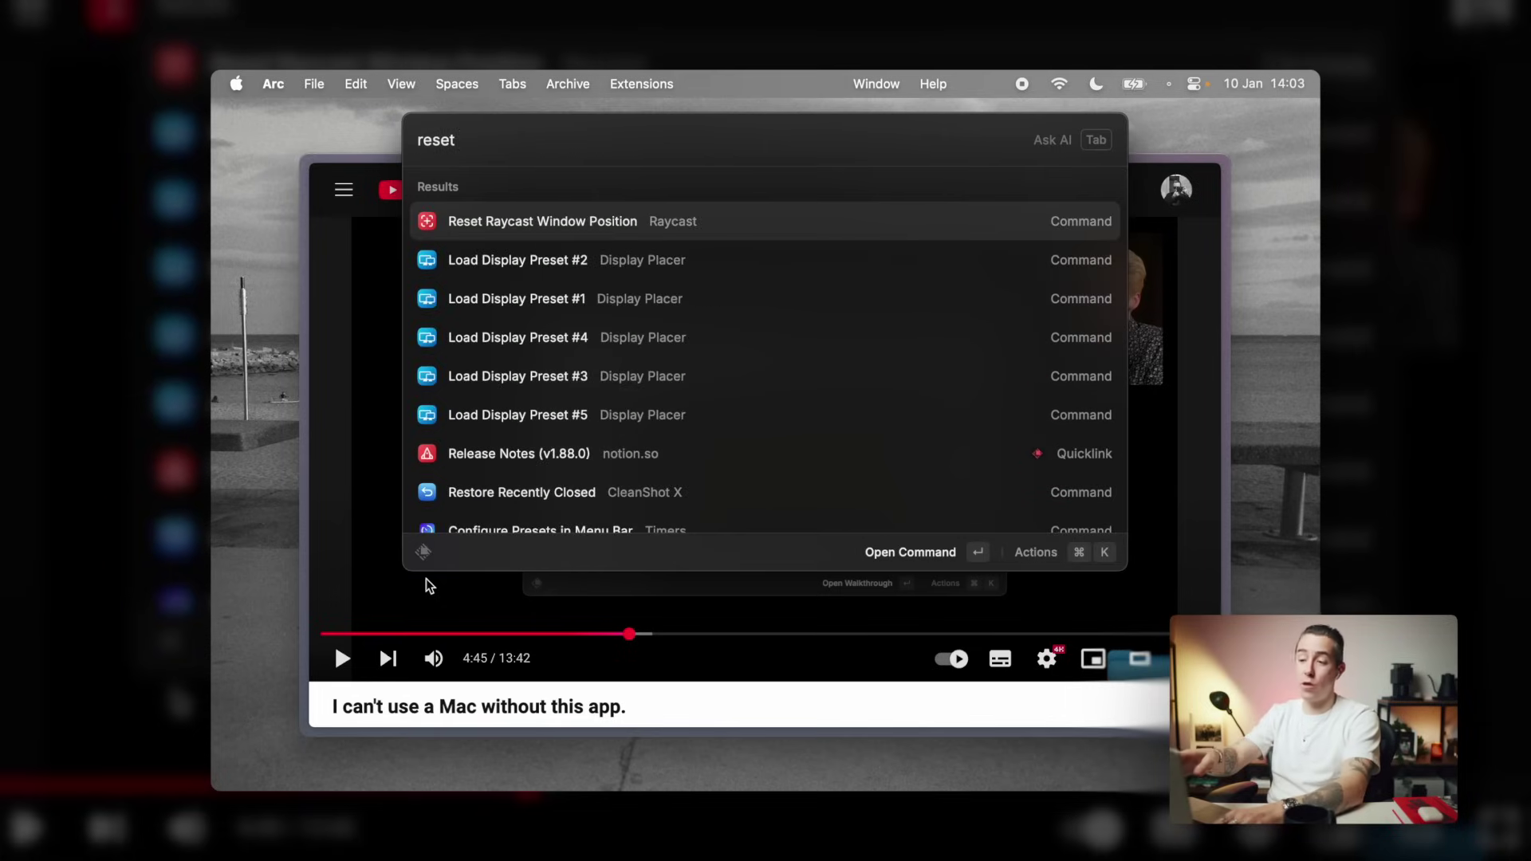
key(Return)
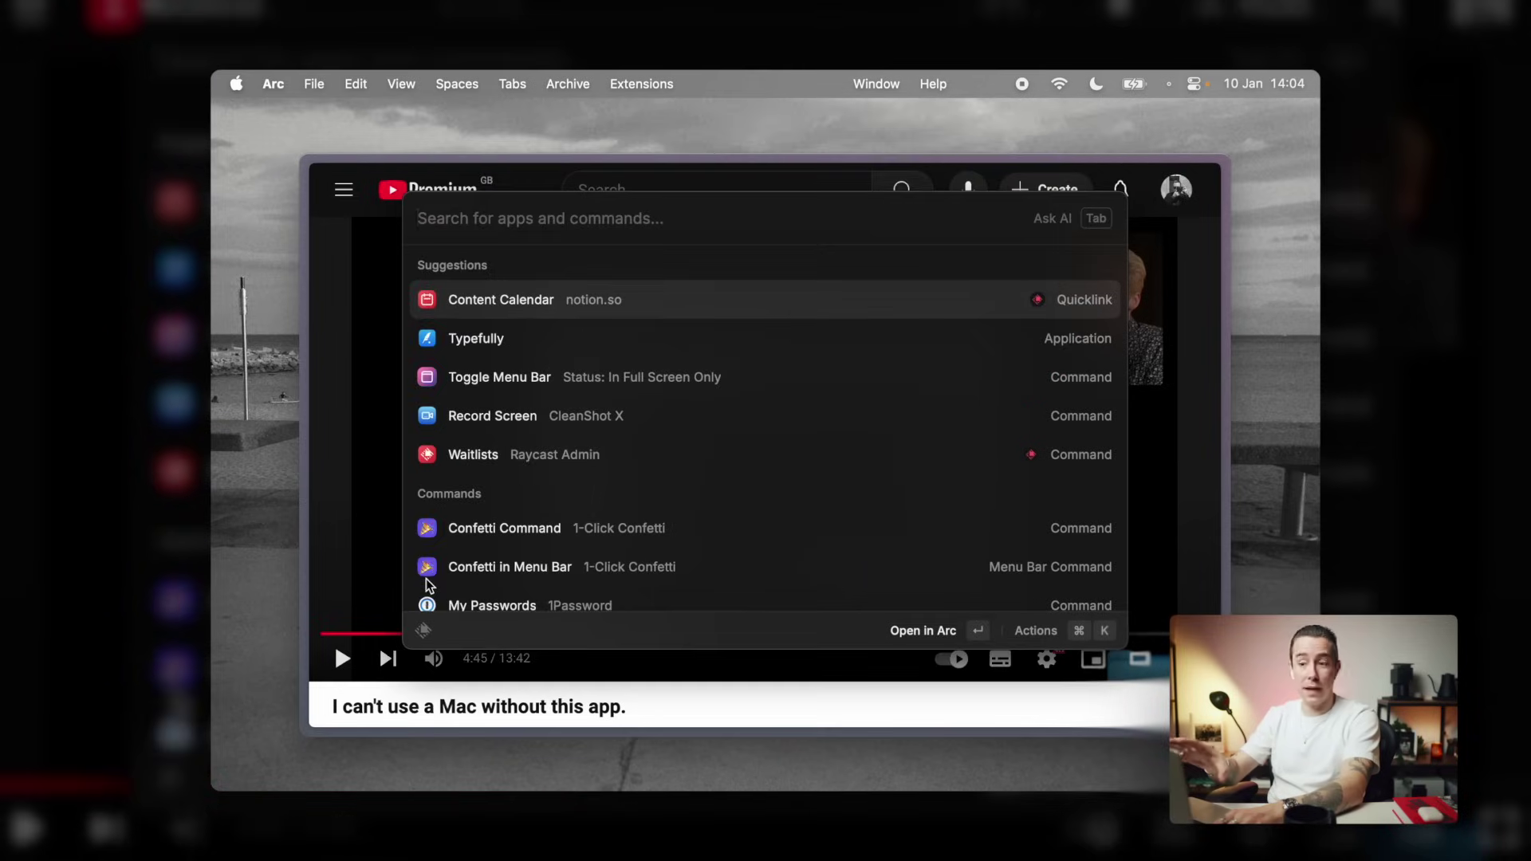